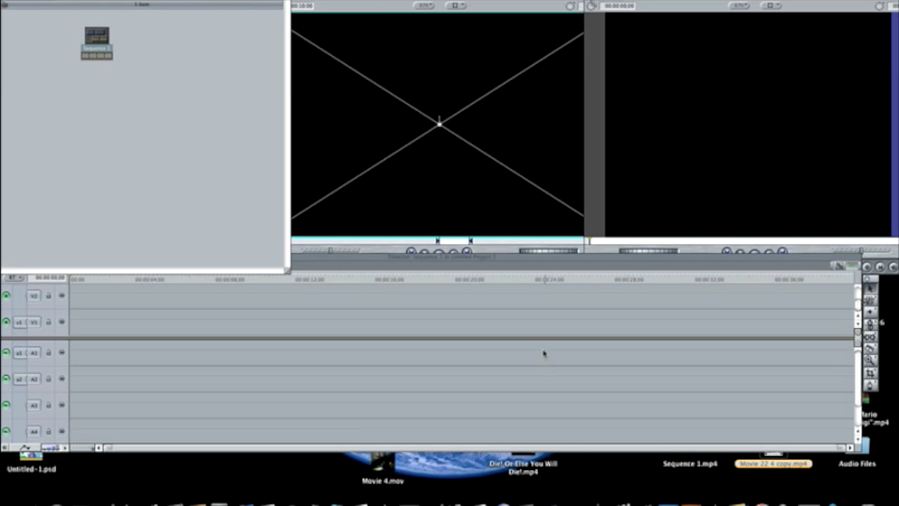
Step: Load the Matte Color Solid generator into the Viewer
left_click(71, 3)
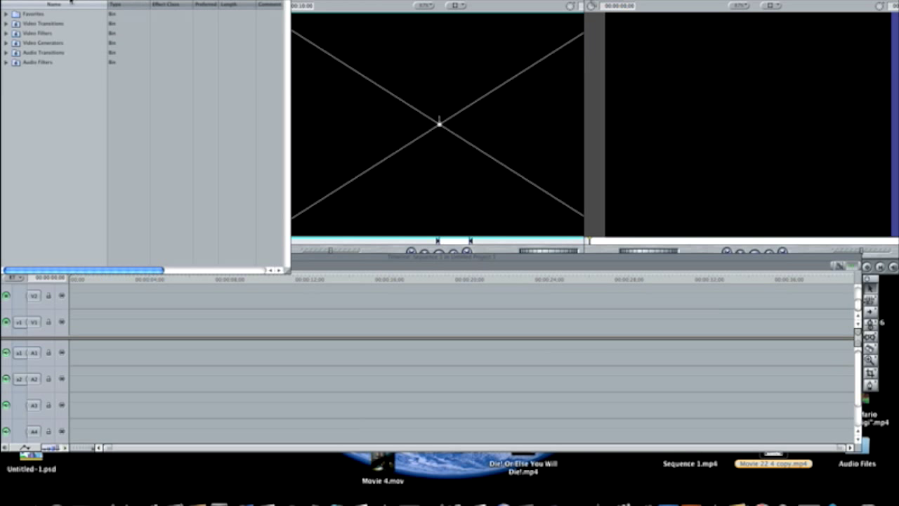
left_click(6, 43)
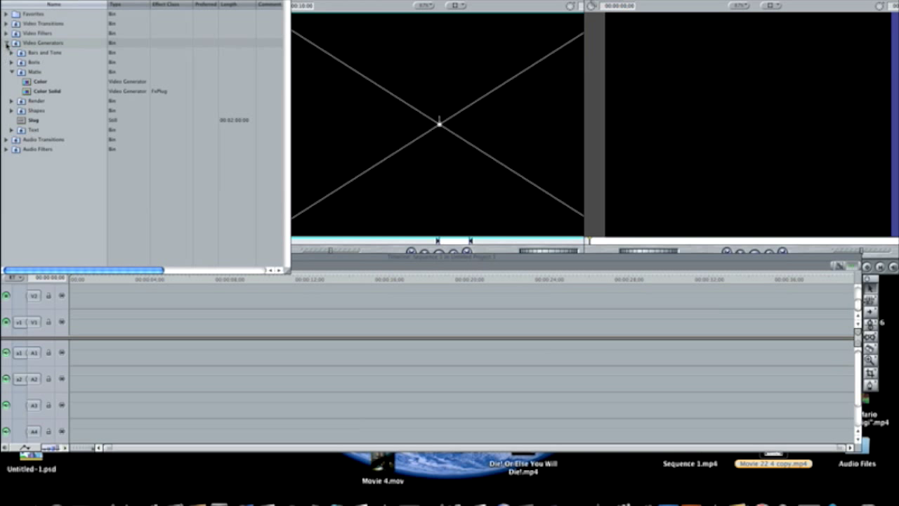
left_click(30, 73)
left_click(43, 92)
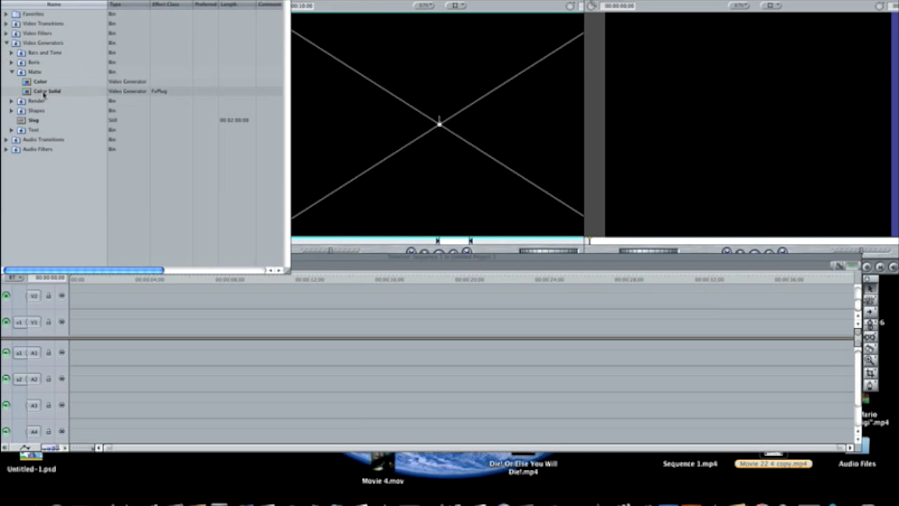
left_click_drag(42, 94, 400, 106)
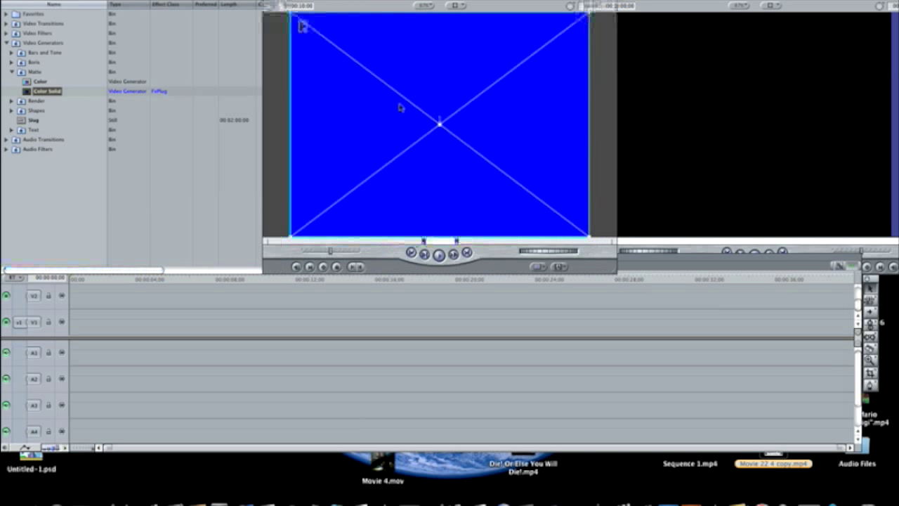
Step: Make the solid white and place it on track V1 of the sequence
left_click(304, 3)
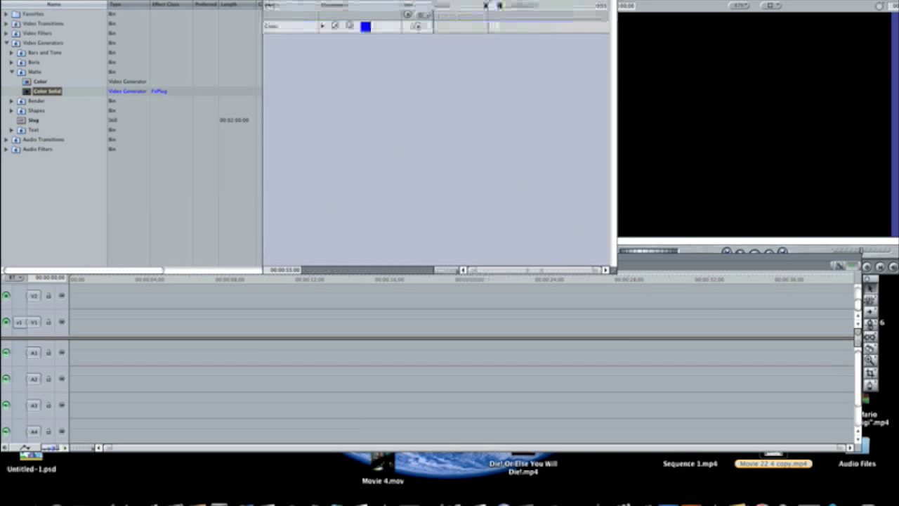
left_click(366, 28)
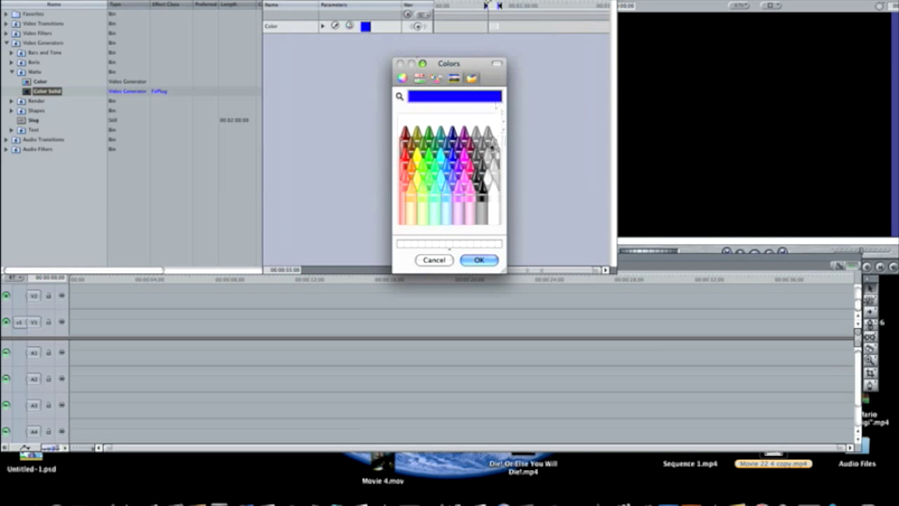
left_click(494, 187)
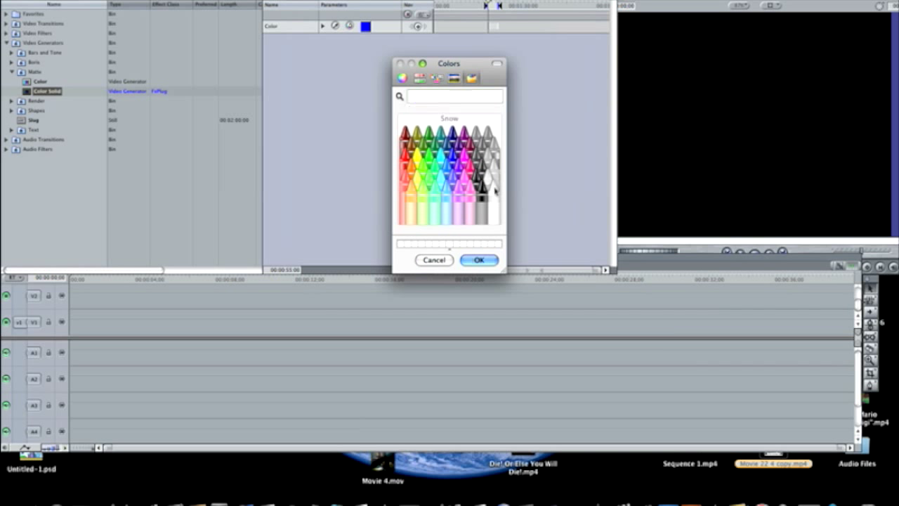
left_click(480, 260)
left_click(269, 4)
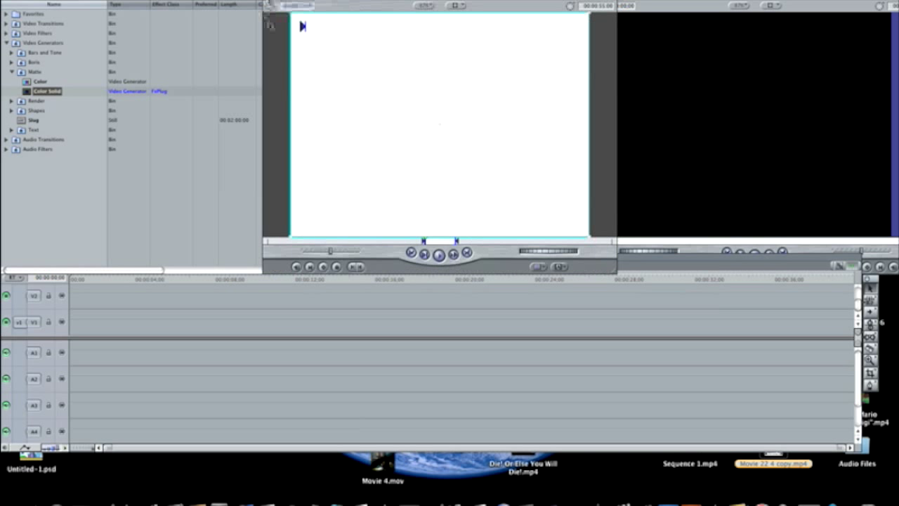
left_click_drag(277, 67, 76, 327)
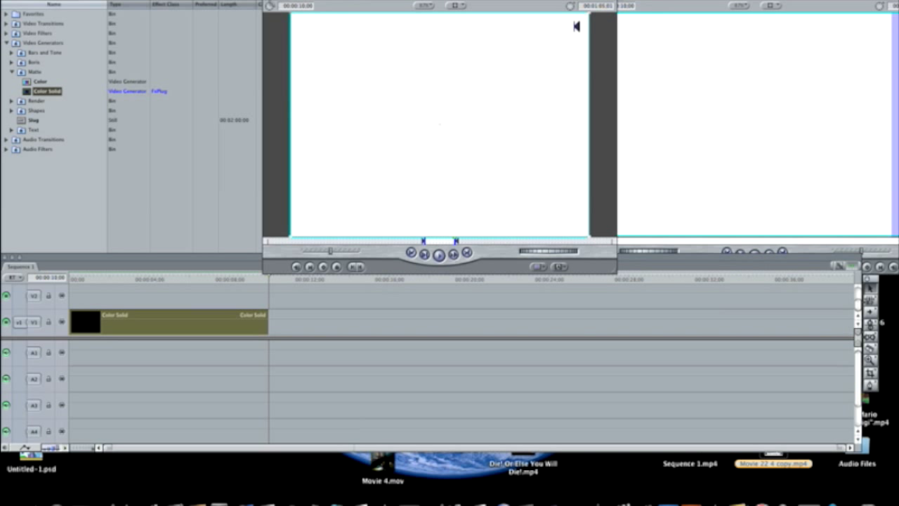
left_click(309, 1)
Step: Apply the Matte > Mask Shape filter to the white solid, leaving a rectangle on black
mouse_move(351, 15)
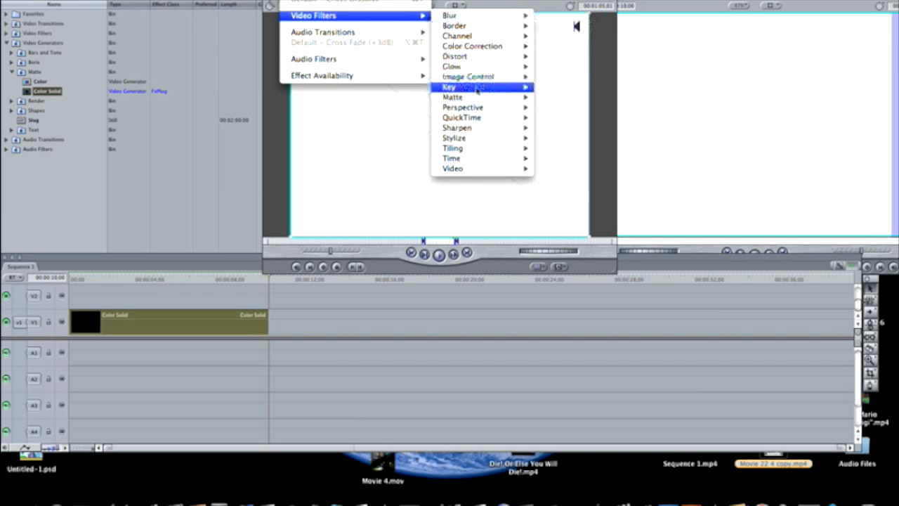
mouse_move(485, 97)
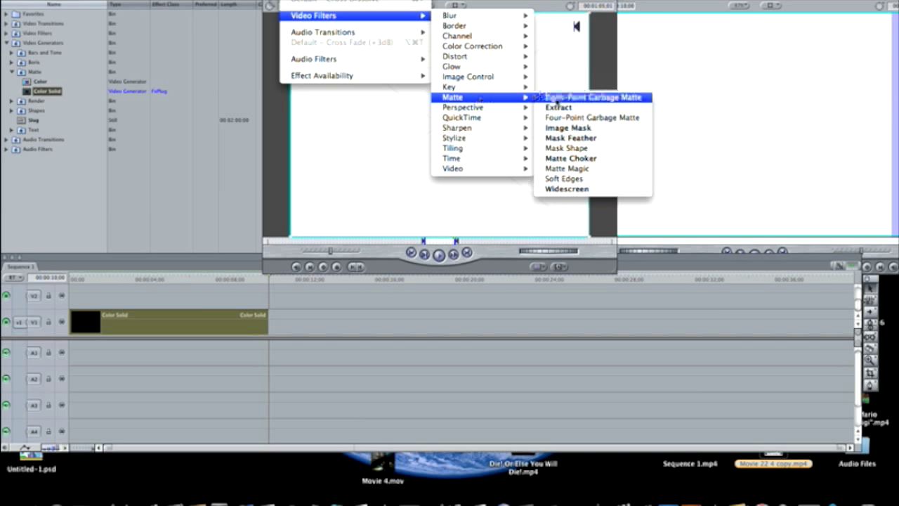
left_click(560, 148)
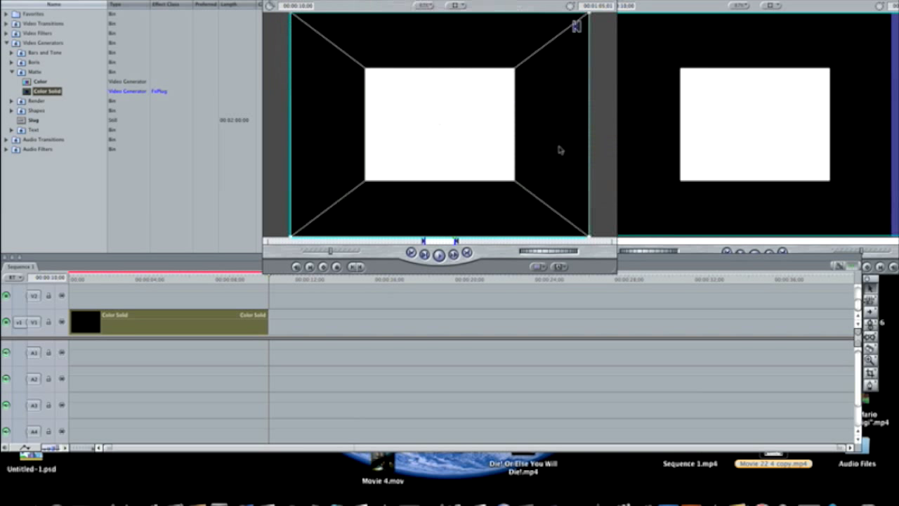
left_click(333, 2)
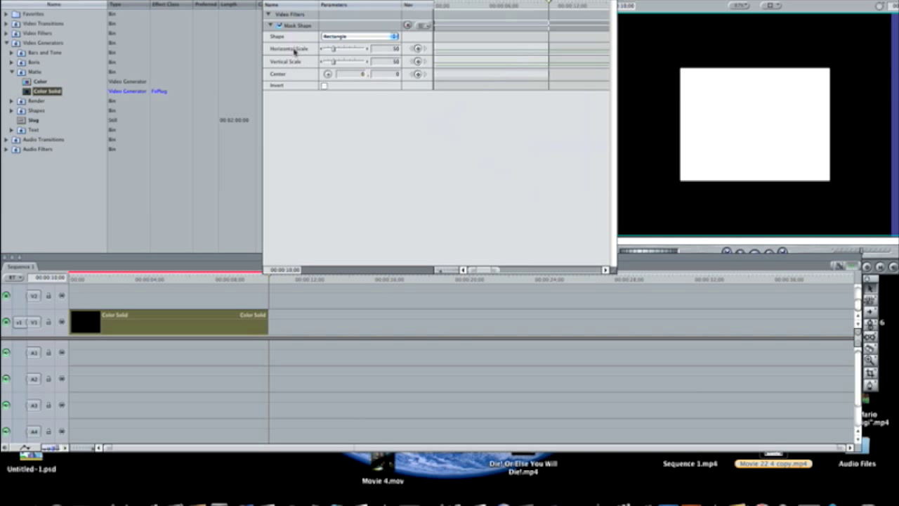
Step: Set the mask's Horizontal Scale to 2.5 and Vertical Scale to 77
left_click(386, 49)
type("2.5")
key("Return")
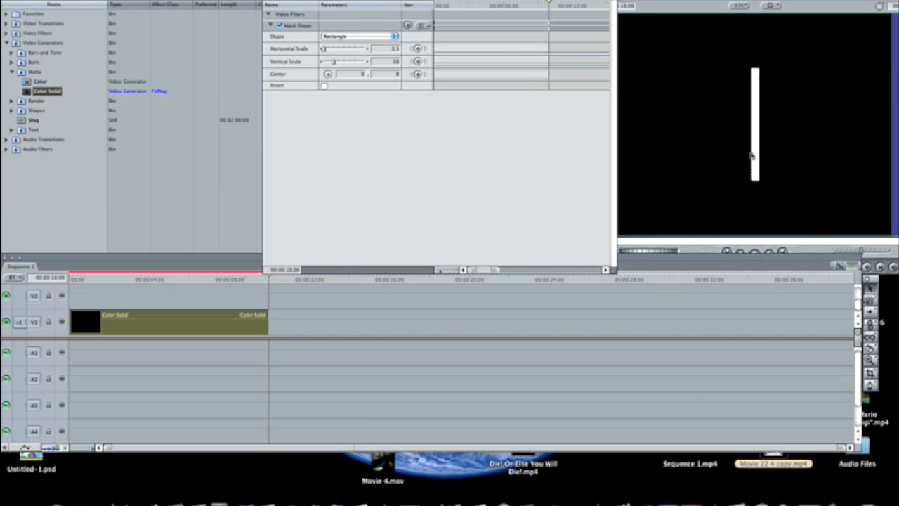
left_click(385, 64)
type("77")
key("Return")
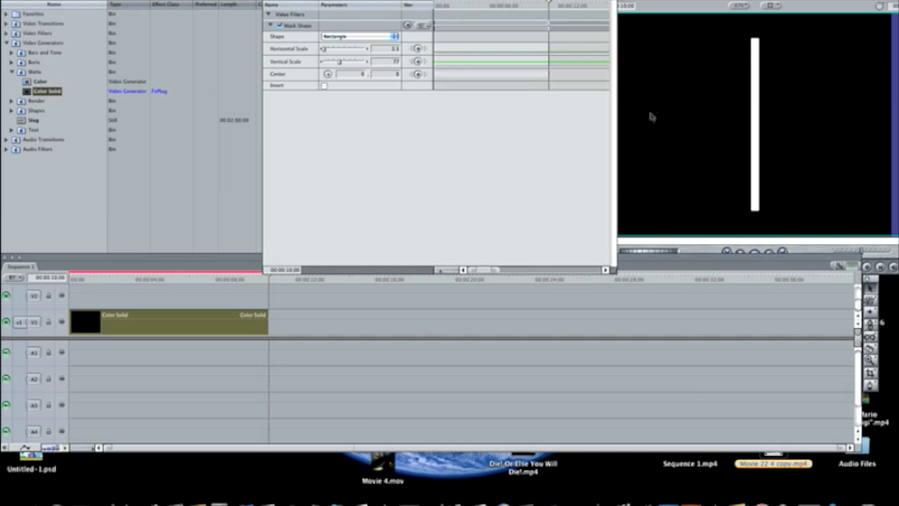
left_click_drag(379, 61, 396, 61)
Step: Add a Blur > Gaussian Blur filter to the thin bar
left_click(295, 0)
mouse_move(309, 15)
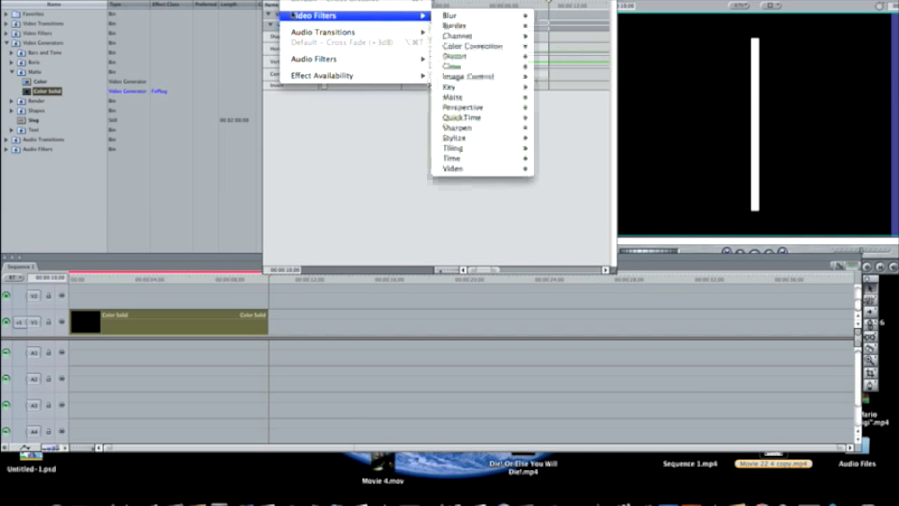
mouse_move(454, 15)
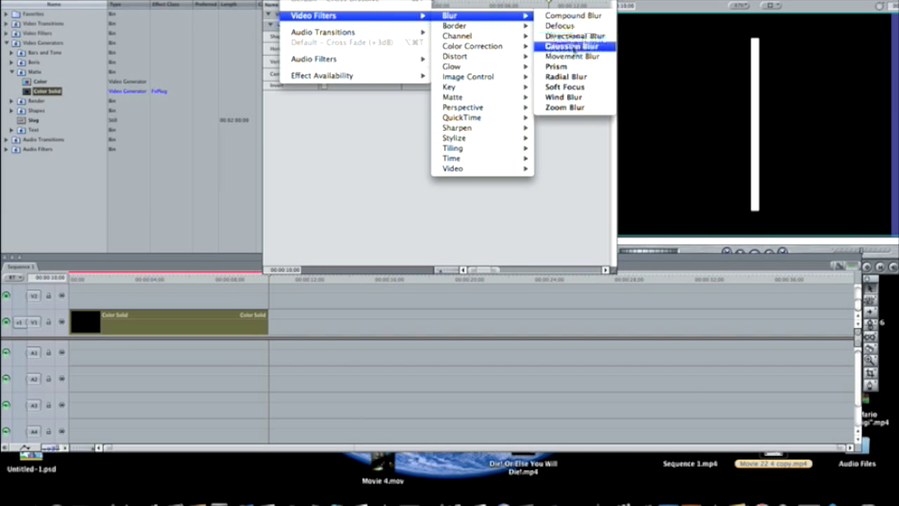
left_click(573, 46)
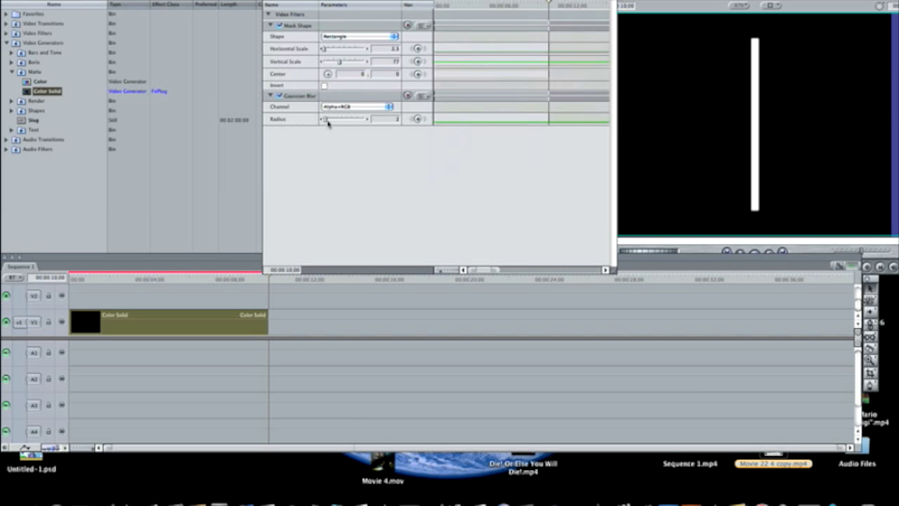
Step: Set the Gaussian Blur radius to 8 so the bar's edges are slightly softened
left_click_drag(325, 119, 355, 123)
left_click(391, 121)
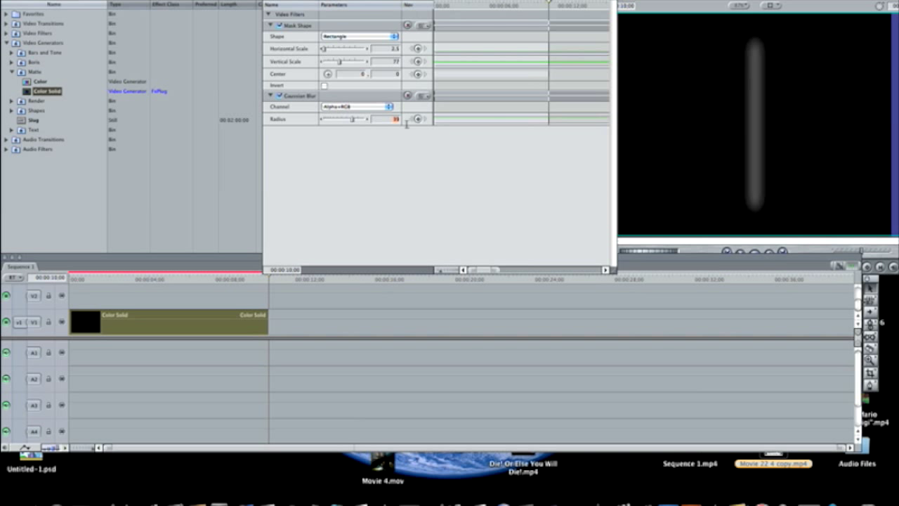
type("8")
key("Return")
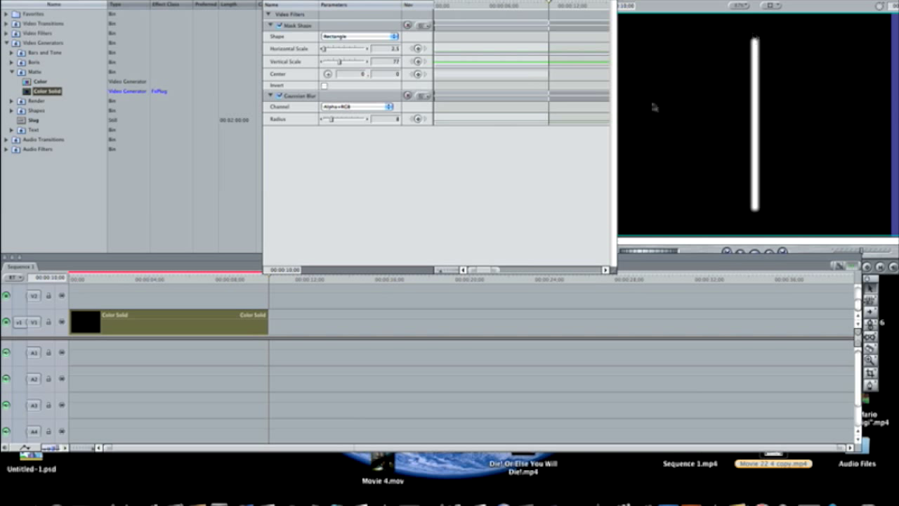
Step: Enlarge the timeline's video track area and copy the bar clip onto tracks V2, V3 and V4
left_click(170, 266)
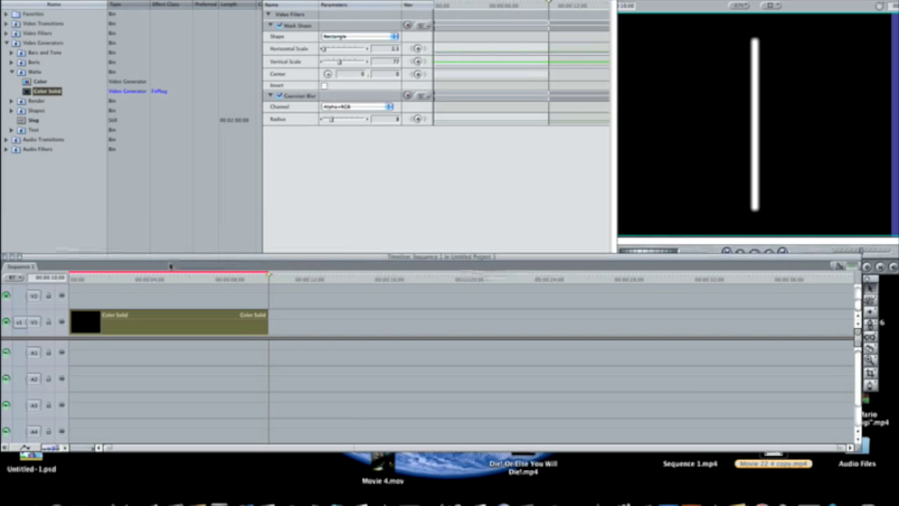
left_click_drag(294, 338, 284, 414)
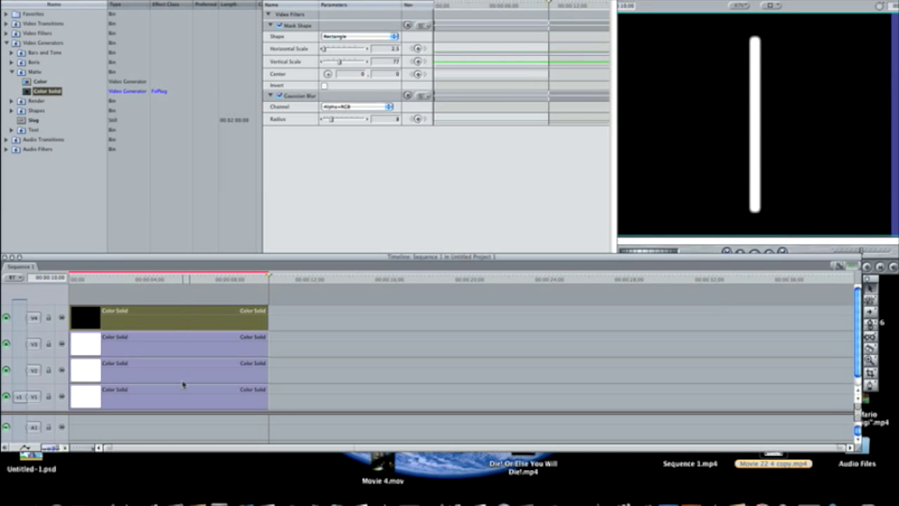
left_click(320, 345)
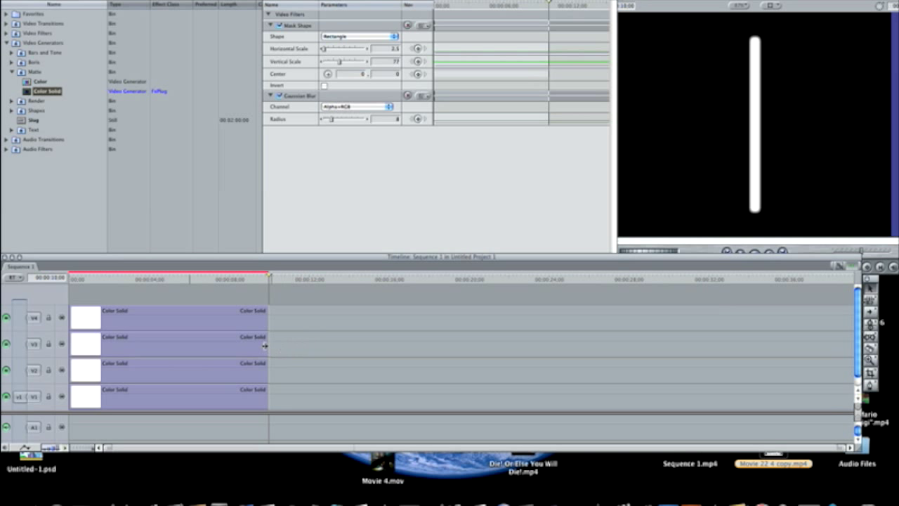
Step: Raise the blur radius to 43 on the V3 bar copy and 23 on the V2 copy
left_click(206, 348)
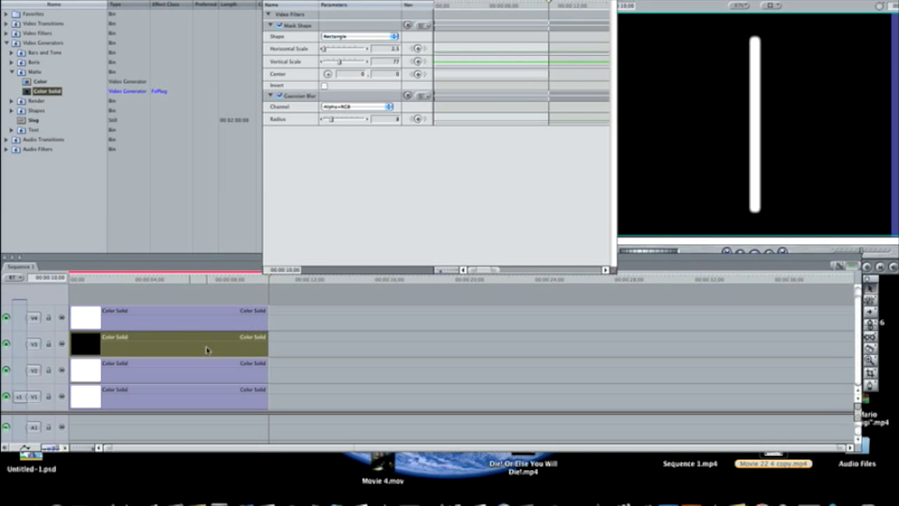
left_click(389, 121)
key("Return")
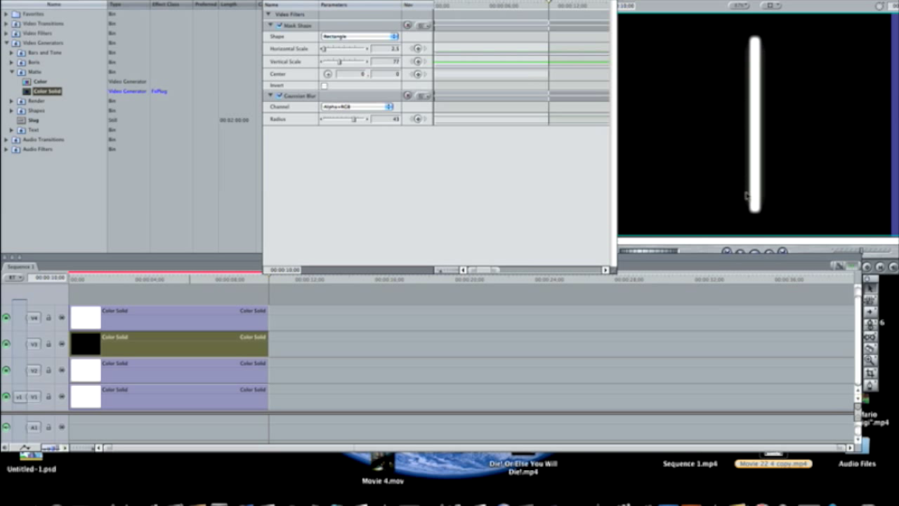
left_click(203, 374)
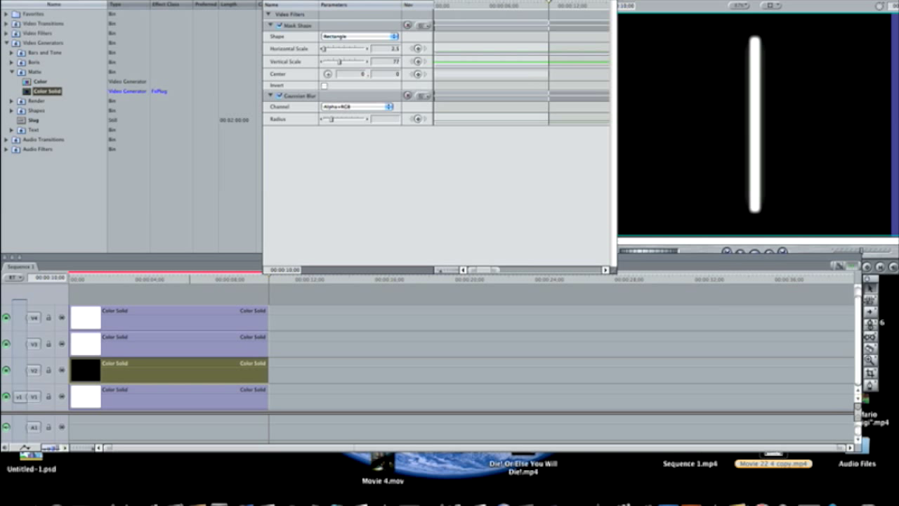
key("Return")
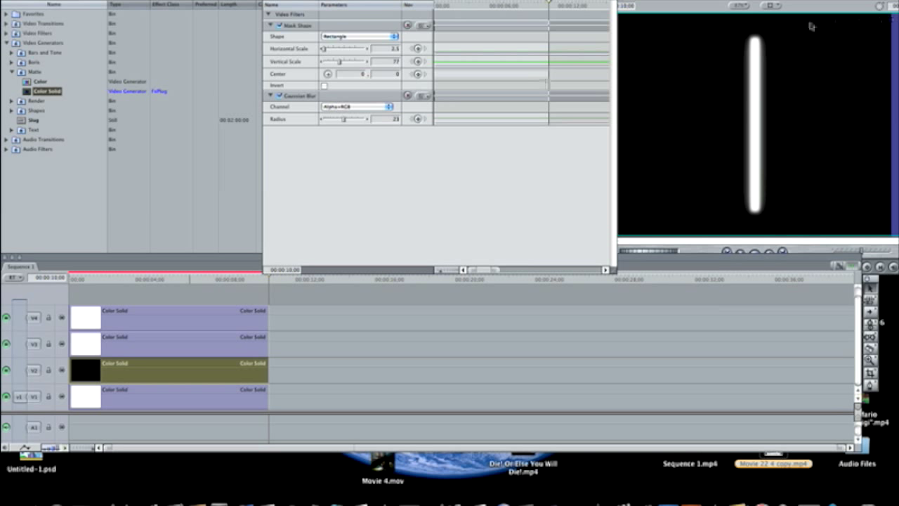
Step: Set the Gaussian Blur radius of the V1 bar copy to 14
left_click(191, 402)
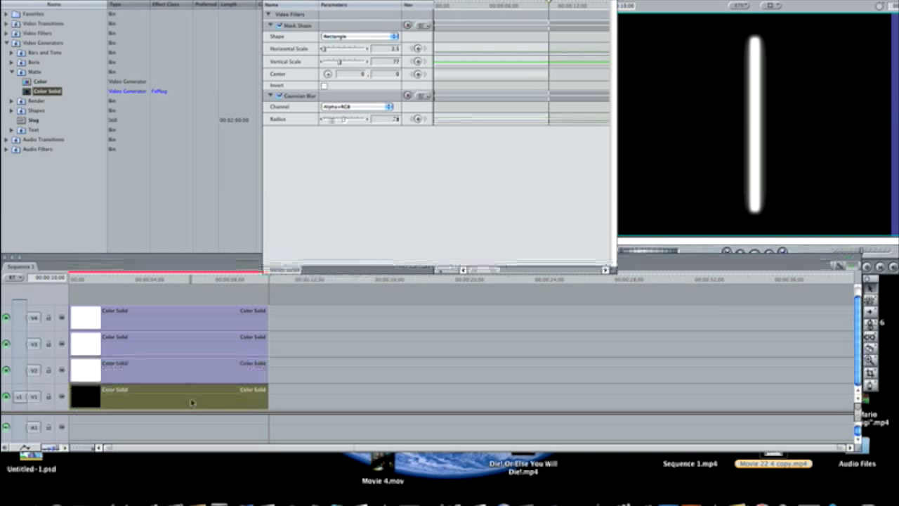
left_click(397, 119)
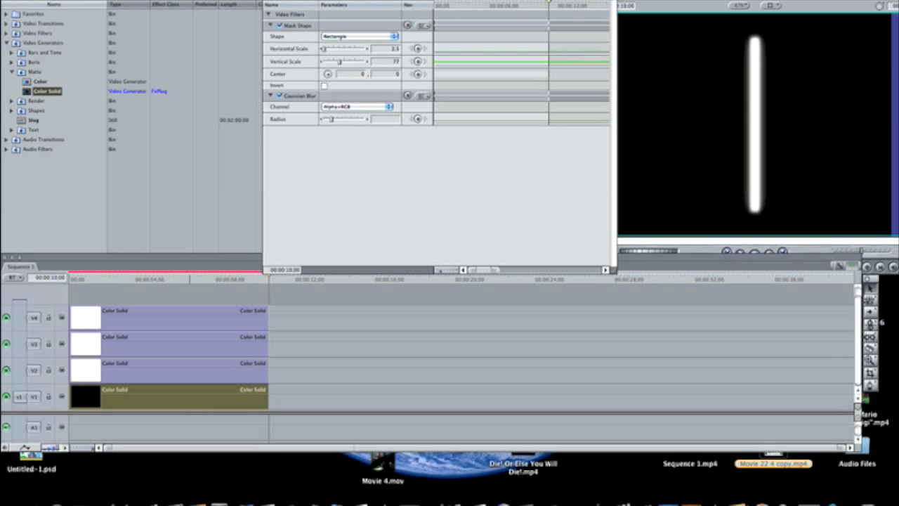
left_click(418, 118)
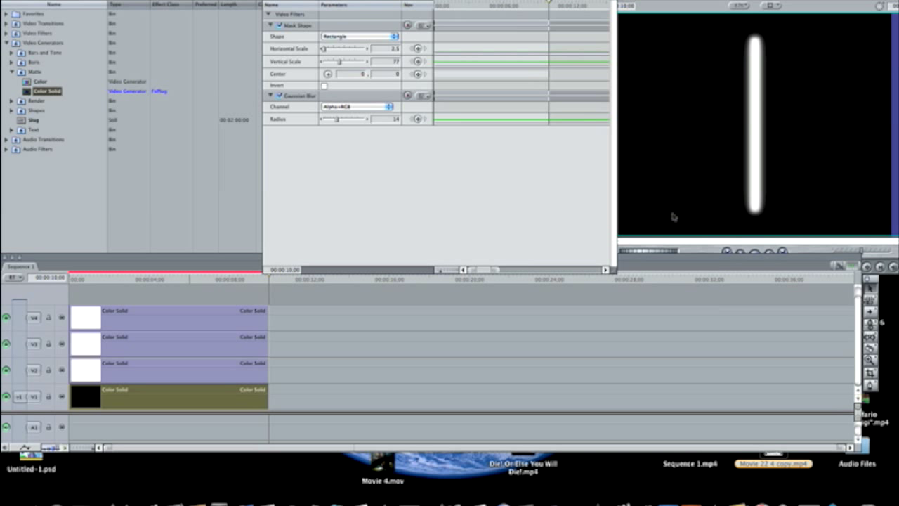
Step: Bring up the colour chooser for the V3 solid's Color setting
left_click(180, 350)
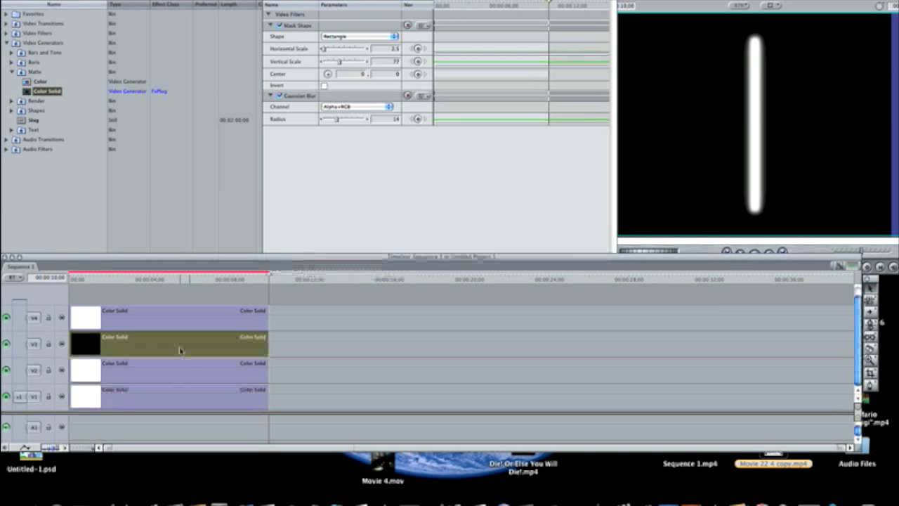
left_click(295, 2)
left_click(365, 26)
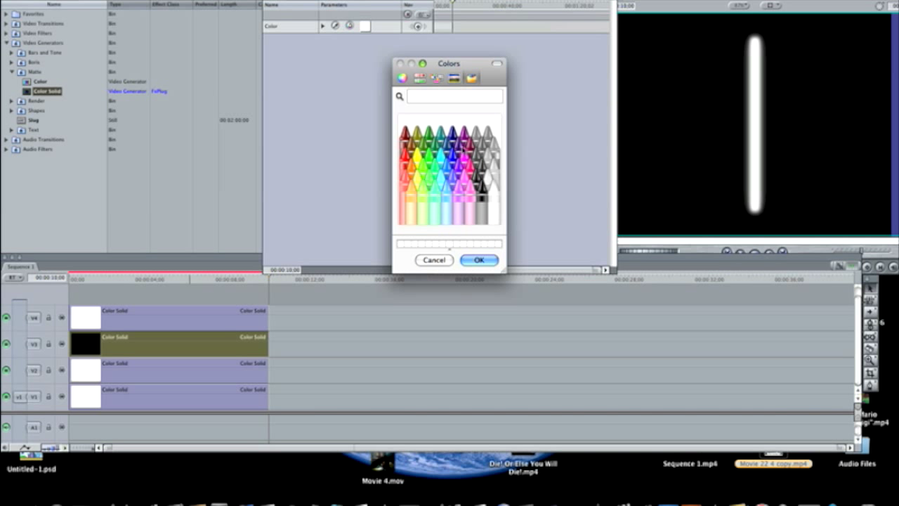
Step: Colour the V3 and V2 solids Moss green
left_click(404, 163)
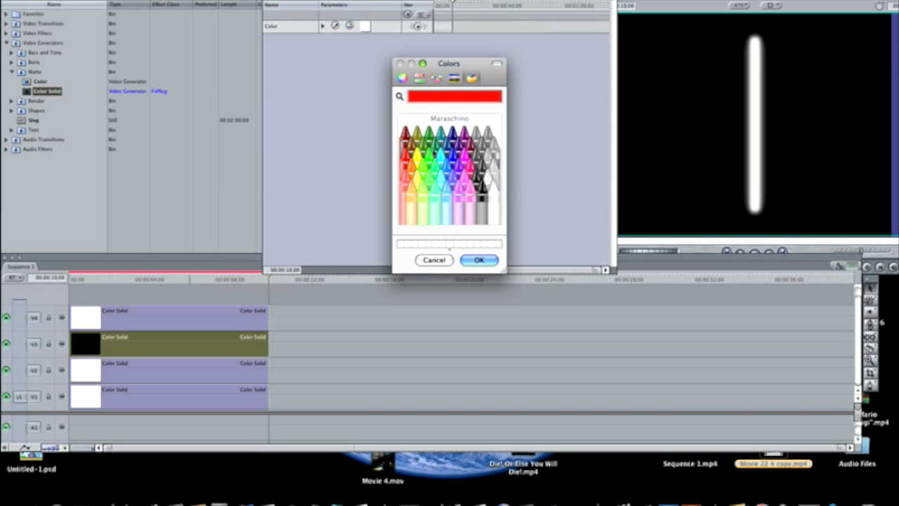
left_click(434, 149)
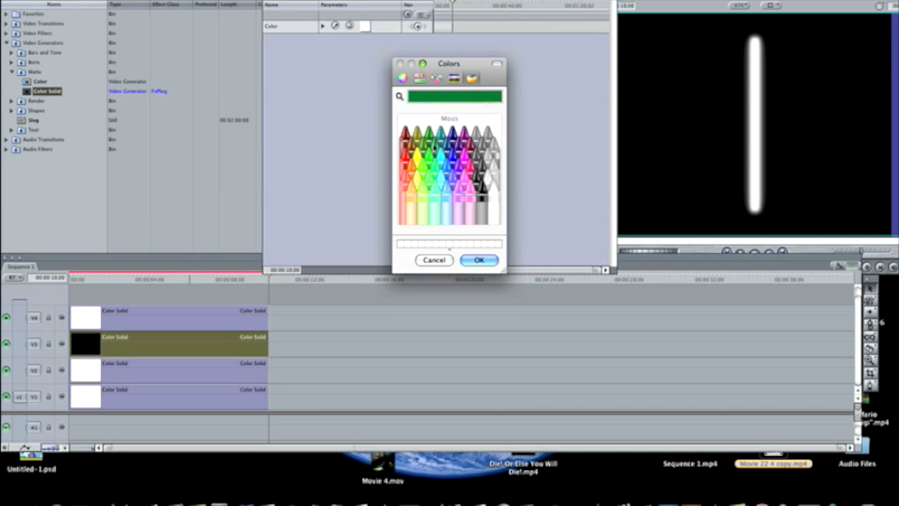
left_click(480, 261)
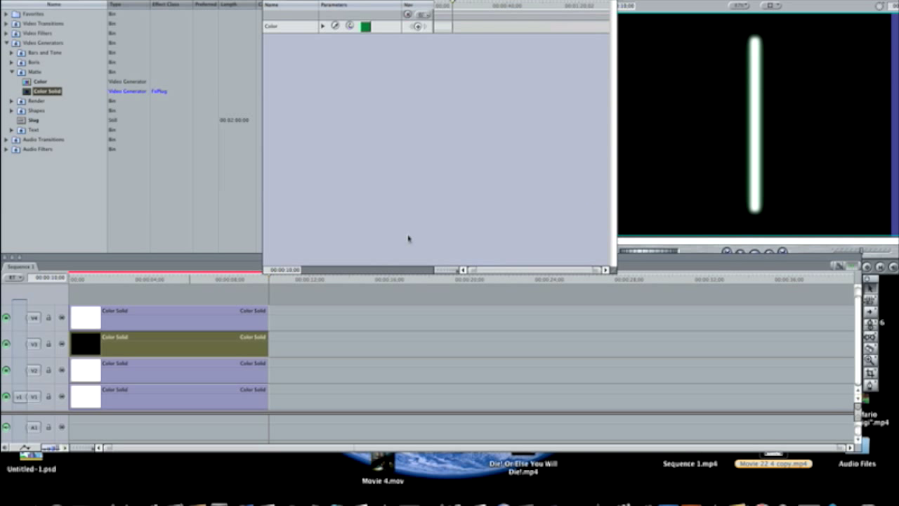
left_click(198, 378)
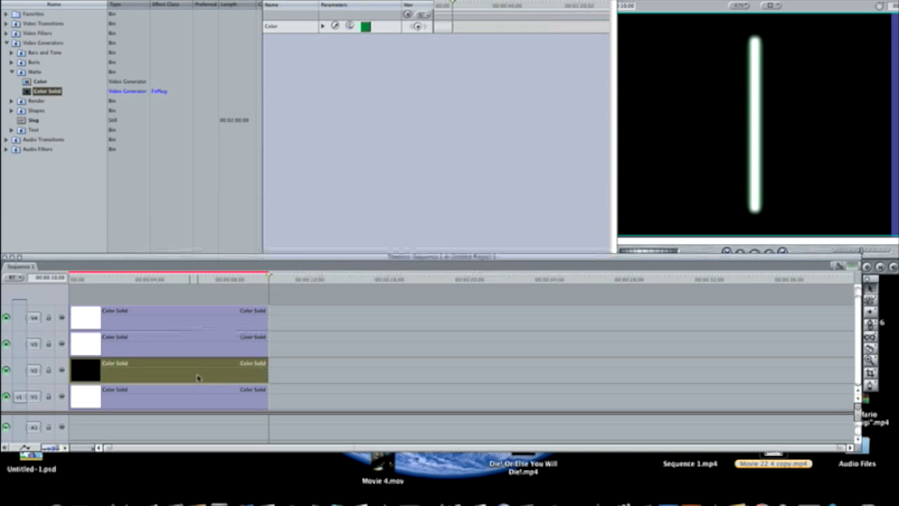
double_click(198, 378)
left_click(350, 27)
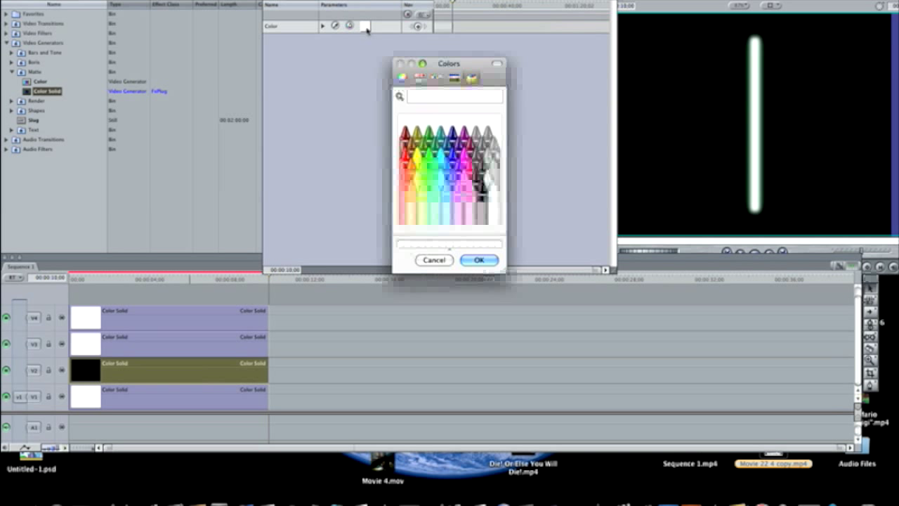
left_click(428, 137)
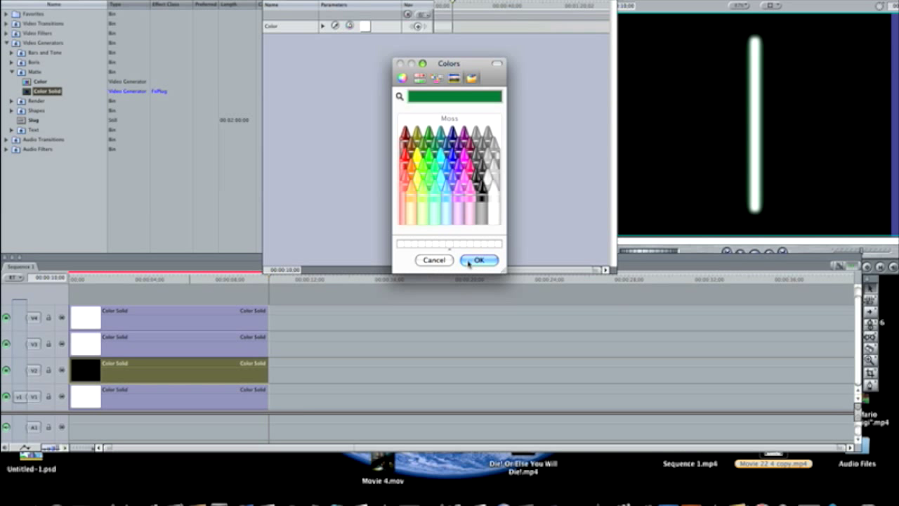
left_click(472, 261)
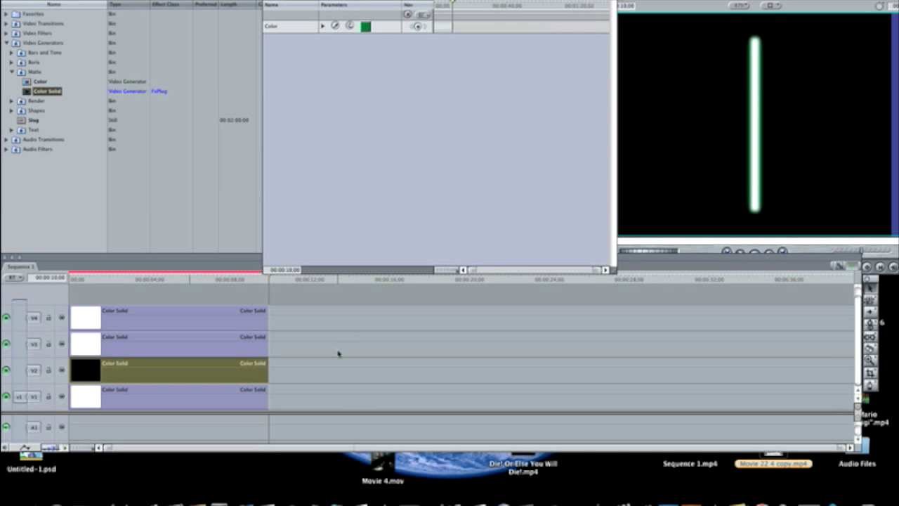
Step: Colour the V1 solid Moss green as well
left_click_drag(233, 378, 174, 404)
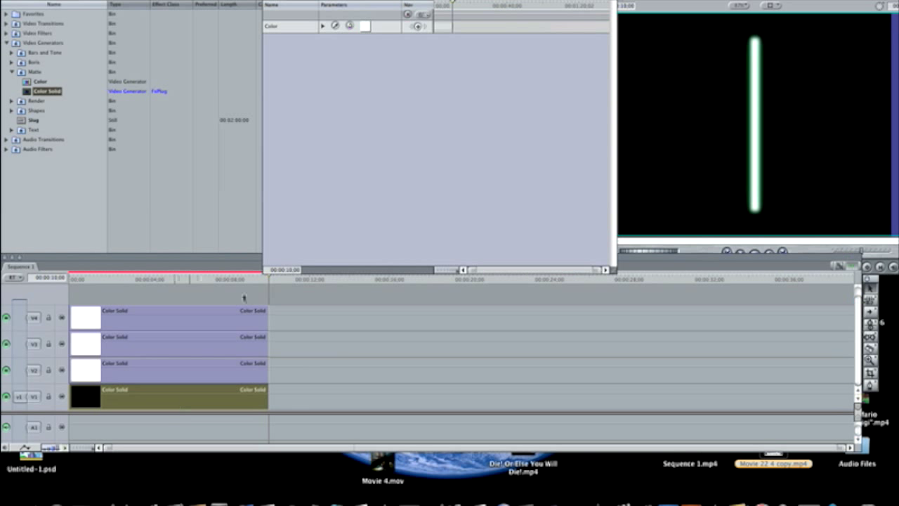
left_click(365, 26)
left_click(432, 136)
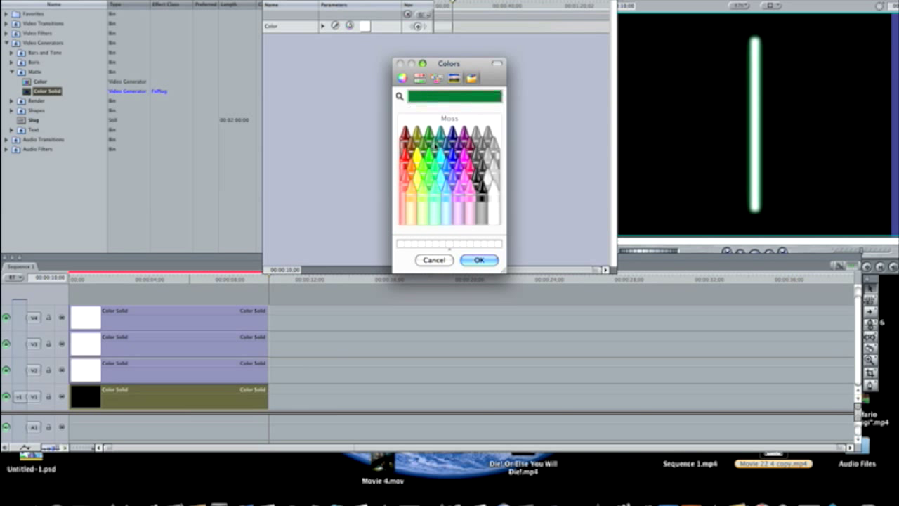
left_click(478, 260)
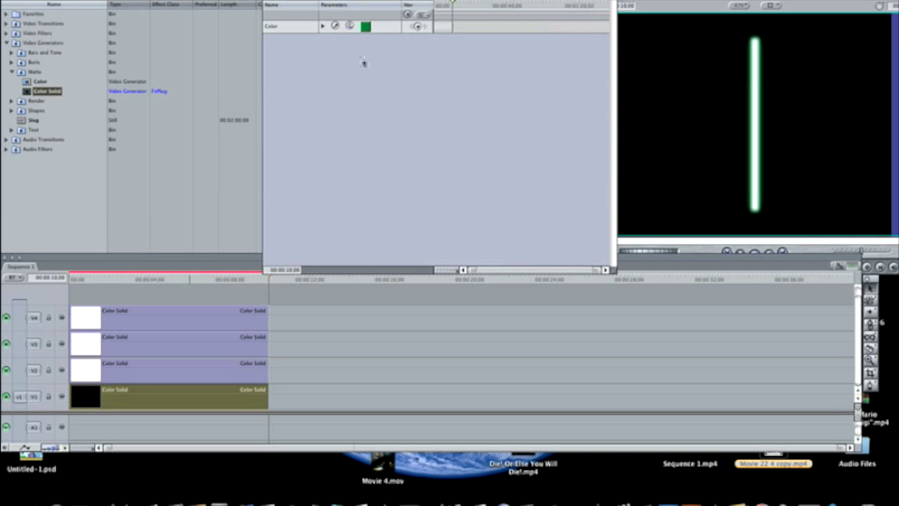
left_click(325, 4)
Step: Lower the green V1 bar's Gaussian Blur radius to 8
left_click_drag(337, 121, 333, 120)
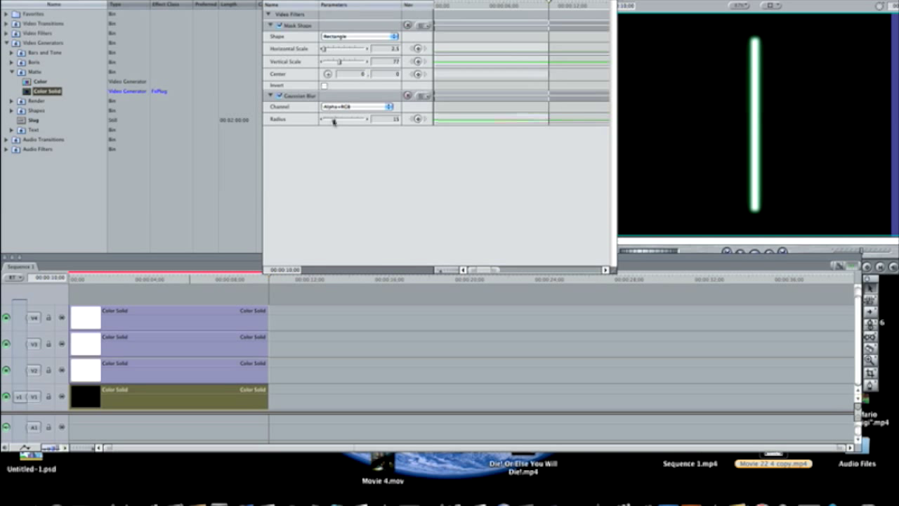
double_click(398, 120)
key("BackSpace")
key("Return")
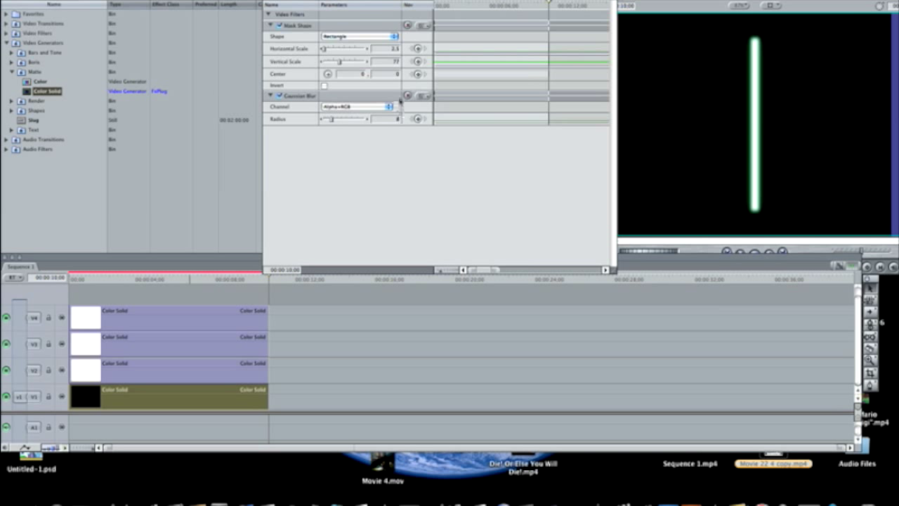
Step: Select the V4 clip and bring the Canvas forward to view the green-glowing bar
left_click(270, 2)
left_click(351, 336)
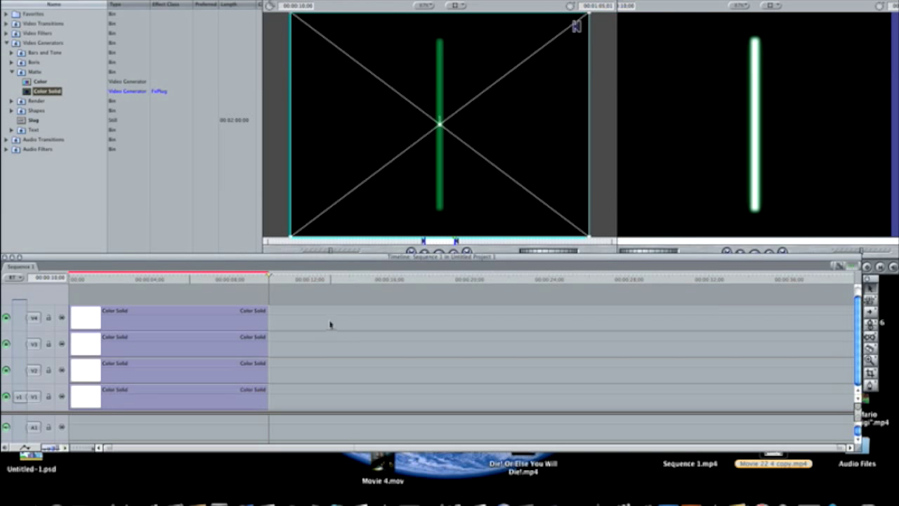
left_click(646, 165)
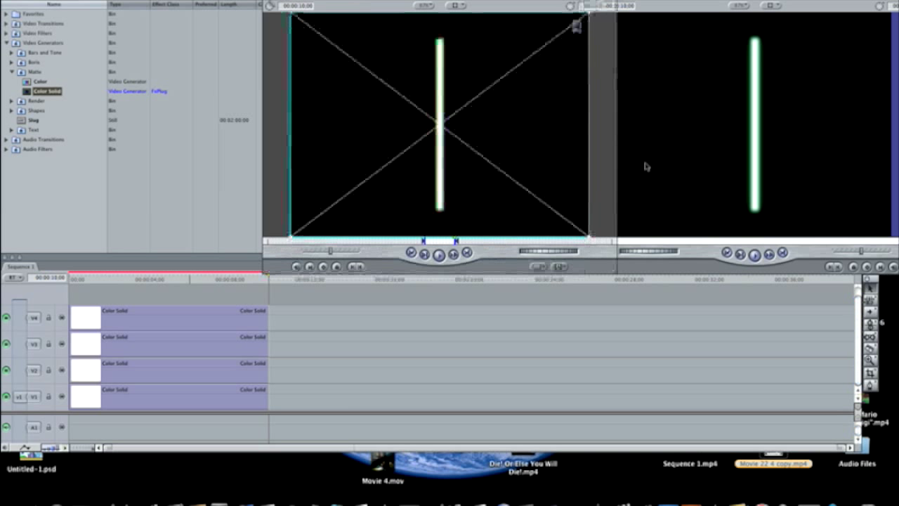
left_click(185, 309)
left_click(773, 146)
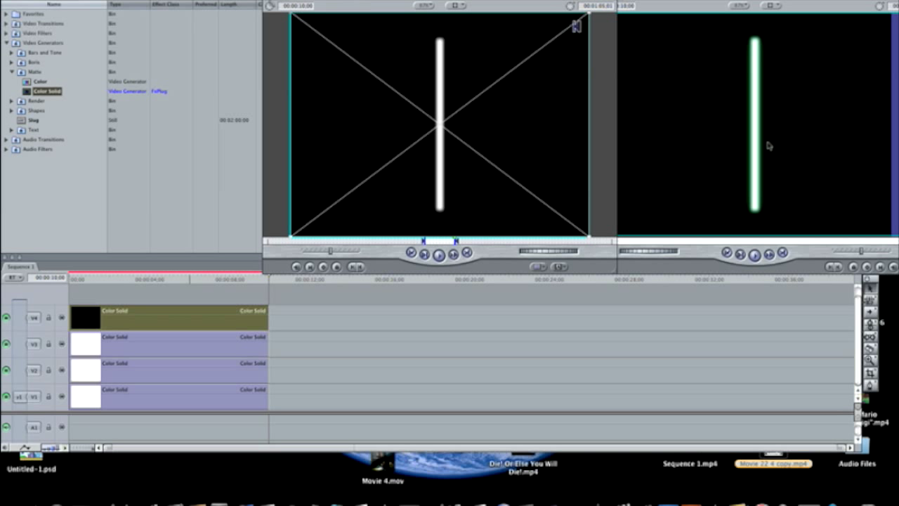
key("super+w")
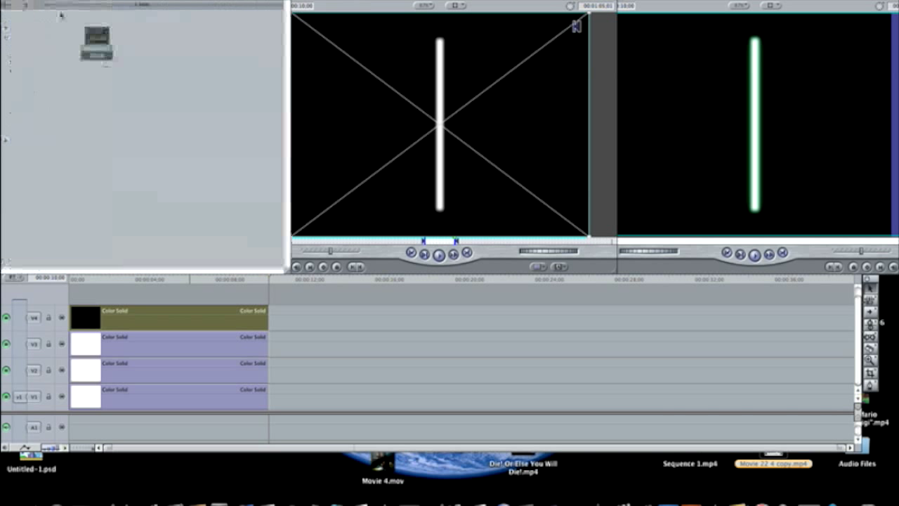
Step: Drag the Canvas frame into the Browser as a still clip beside Sequence 1
left_click(754, 141)
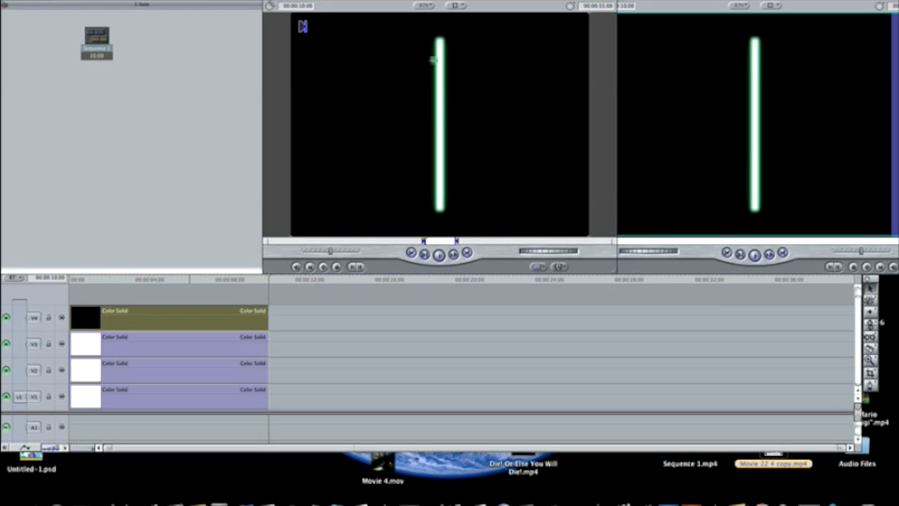
left_click(107, 118)
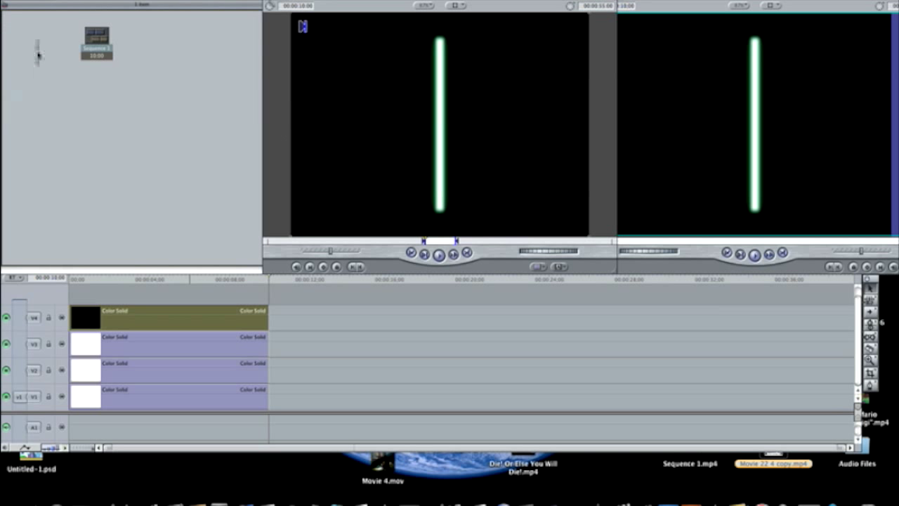
left_click_drag(33, 88, 33, 88)
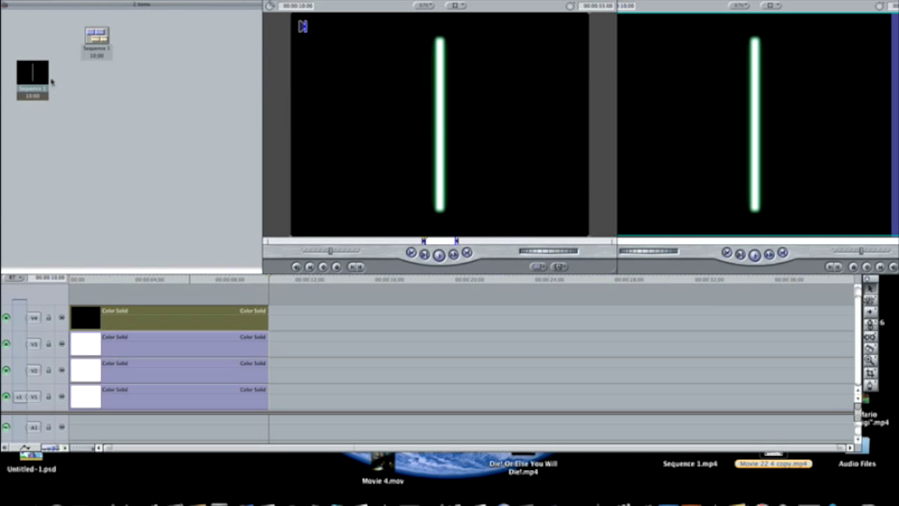